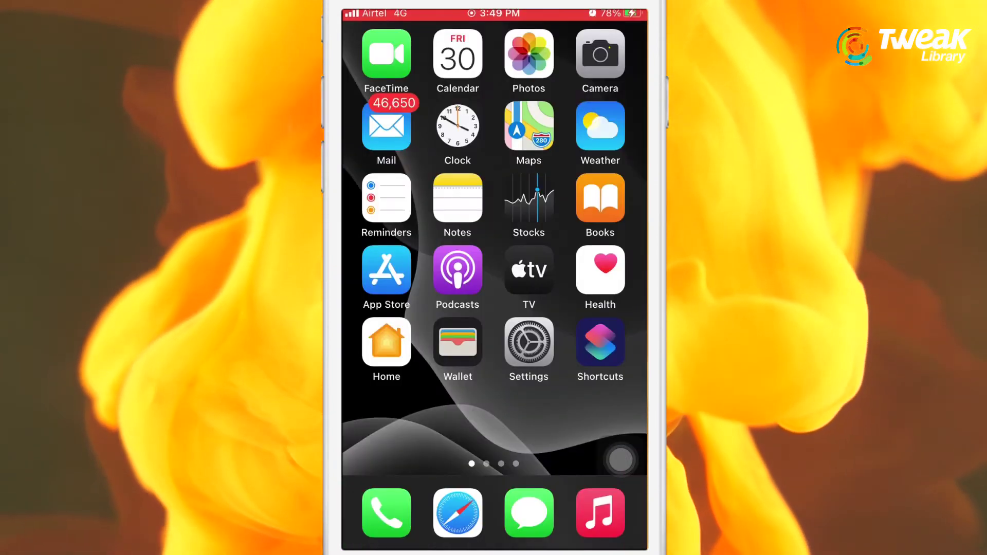
- Create a new shortcut holding a Turn Wi-Fi On action and name it 'WiFi'
left_click(600, 348)
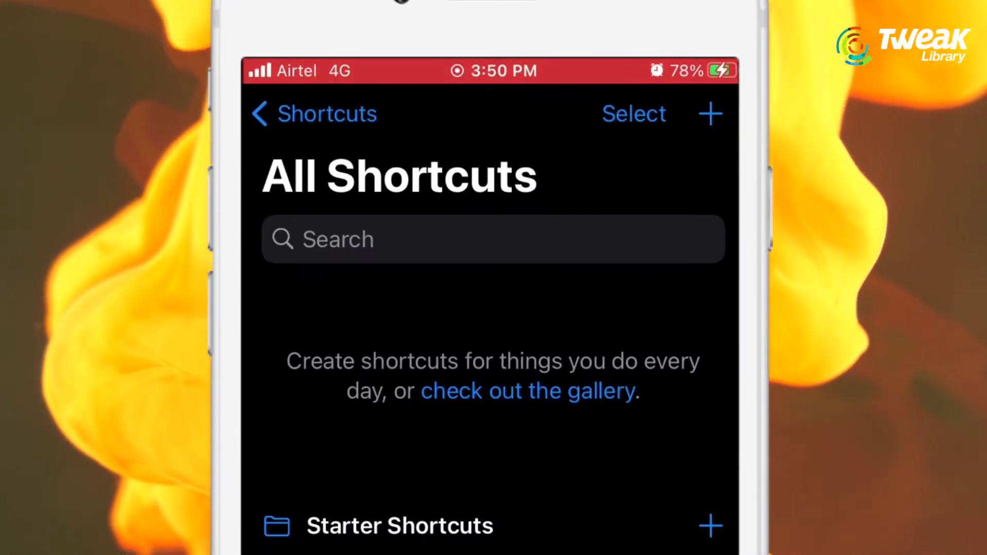
left_click(716, 116)
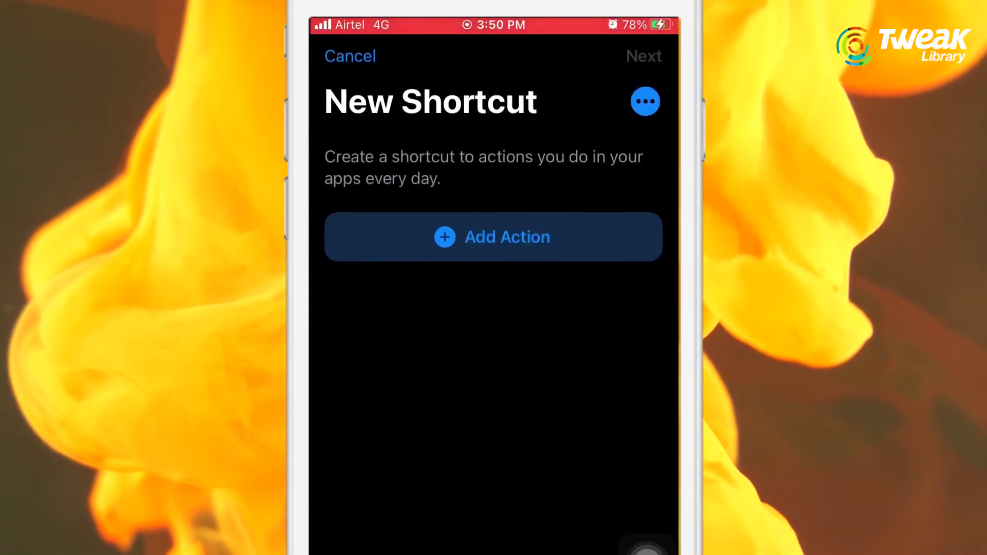
left_click(491, 247)
left_click(401, 88)
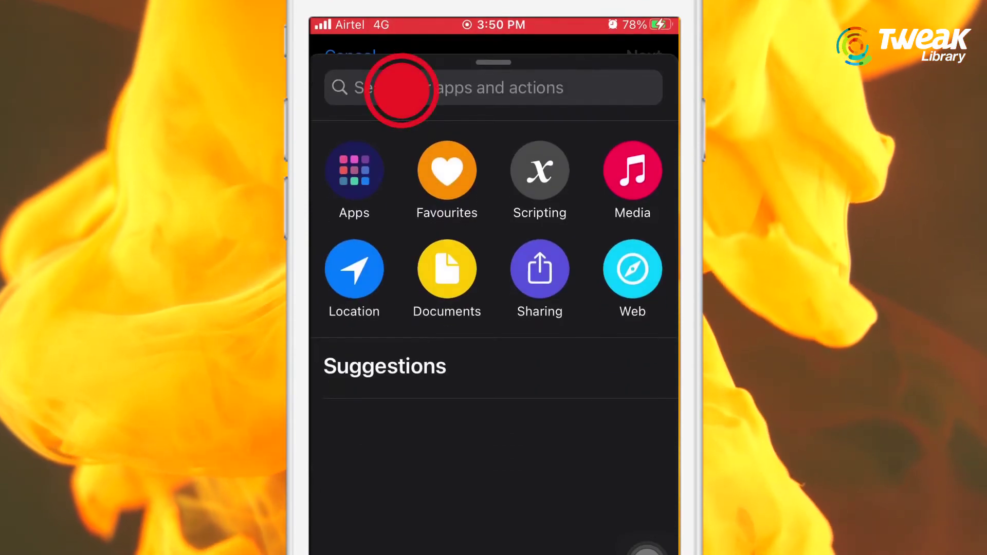
type("Wifi")
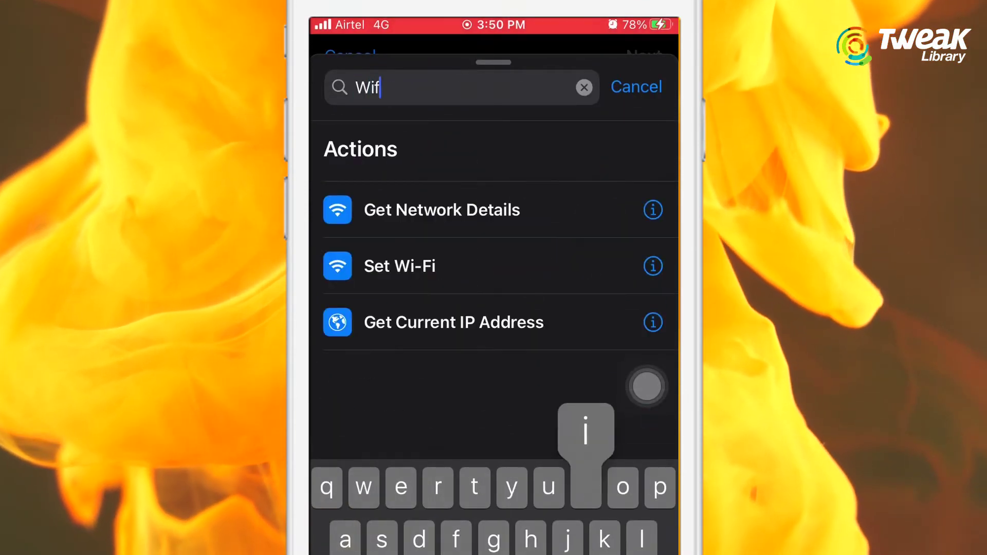
left_click(401, 266)
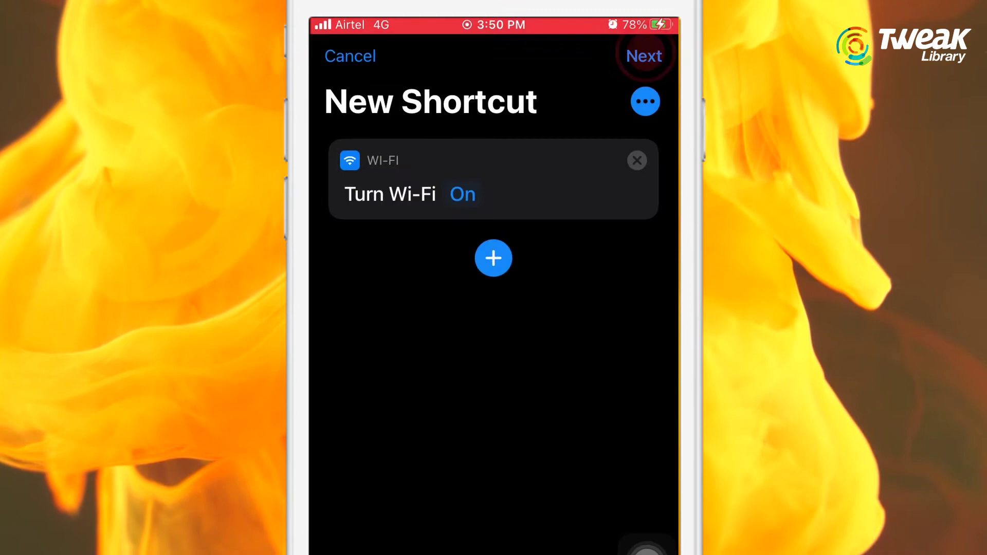
left_click(644, 55)
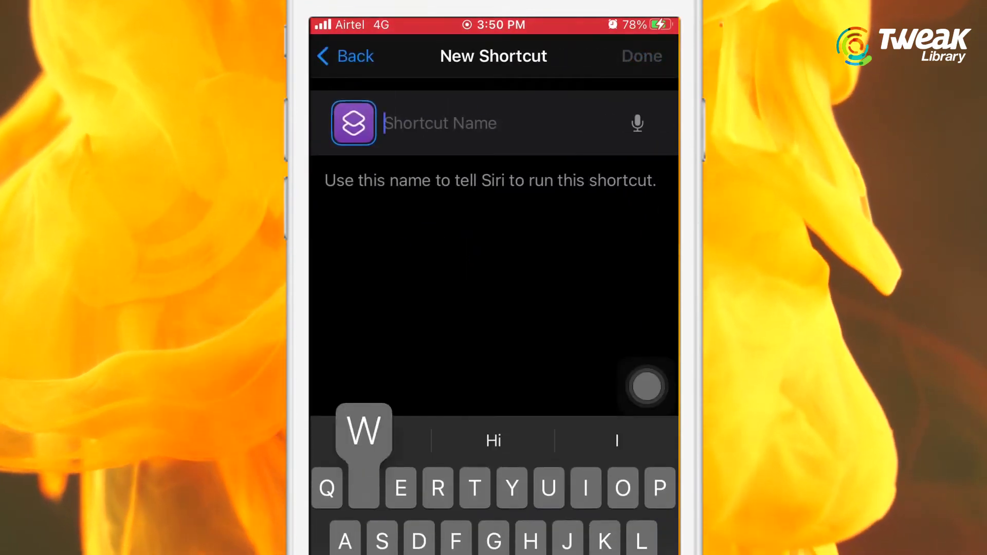
type("WiFi")
left_click(645, 56)
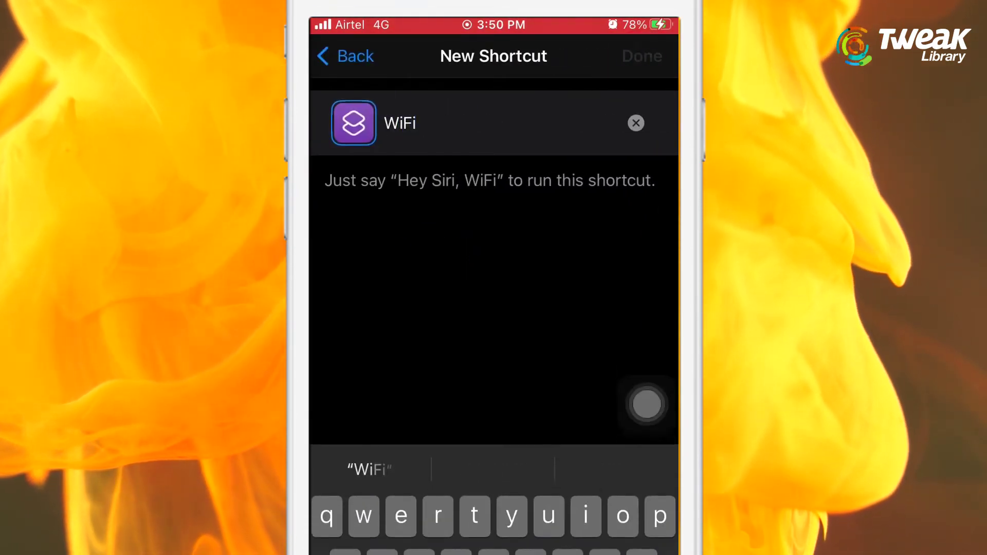
- Add a second Set Wi-Fi action to the WiFi shortcut, switched to Off
left_click(466, 206)
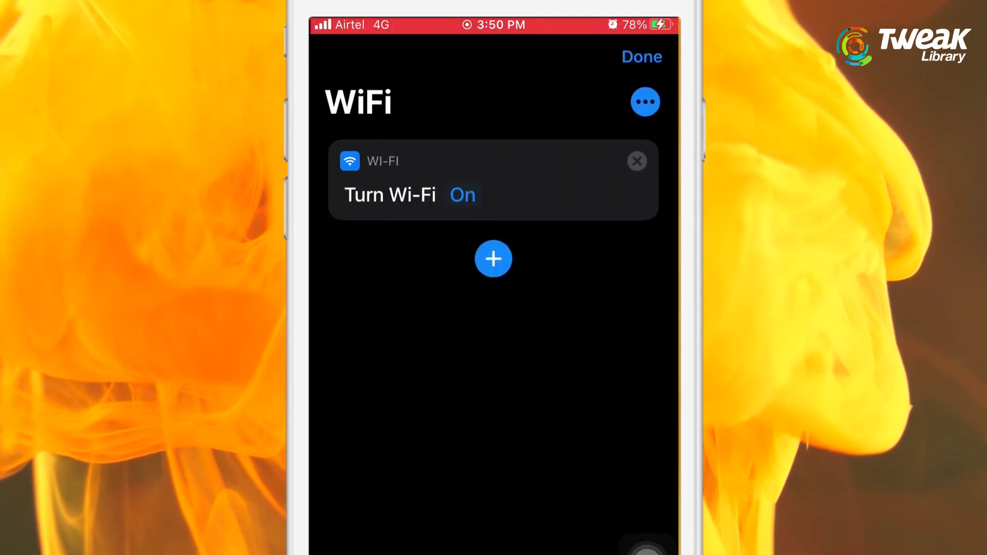
left_click(493, 259)
left_click(463, 87)
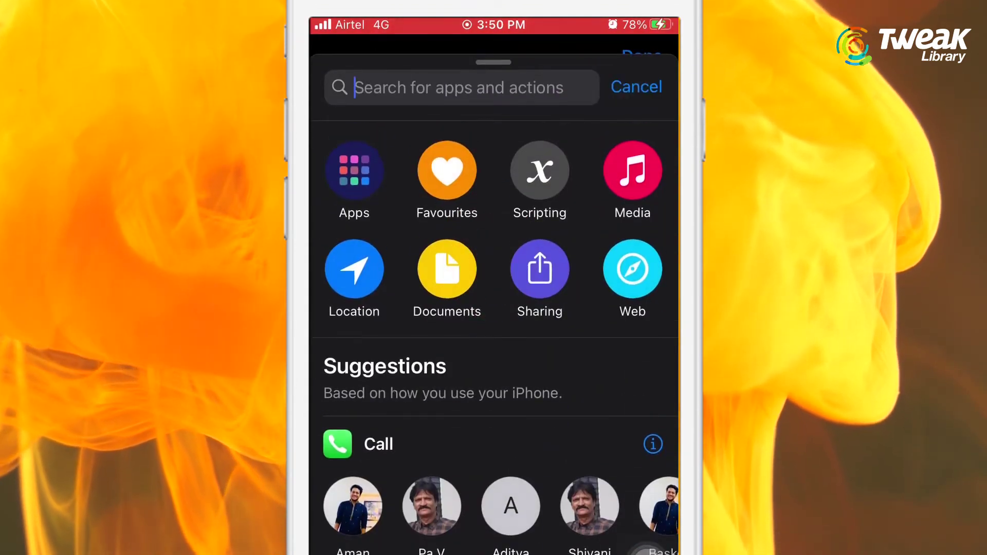
type("Wid")
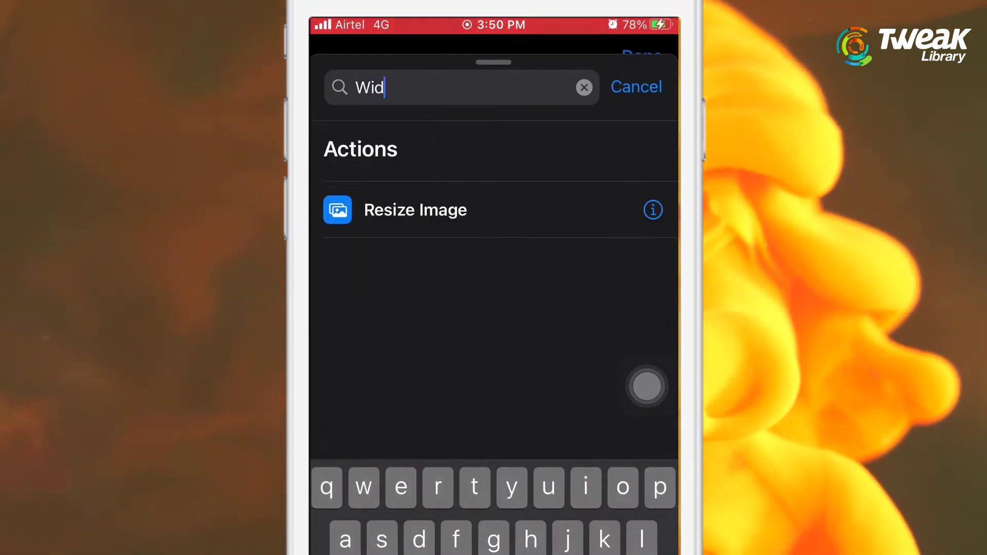
key("BackSpace")
type("fi")
left_click(409, 267)
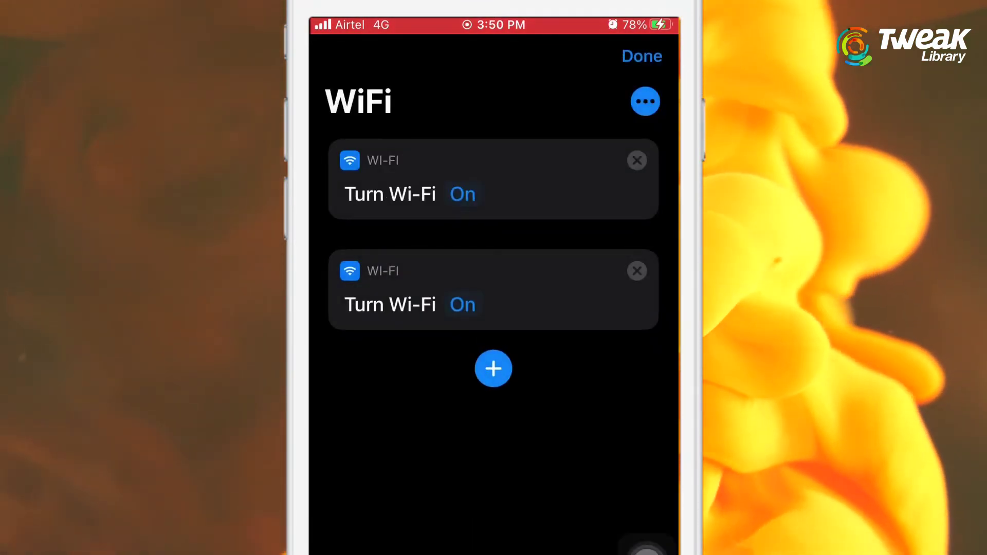
left_click(473, 301)
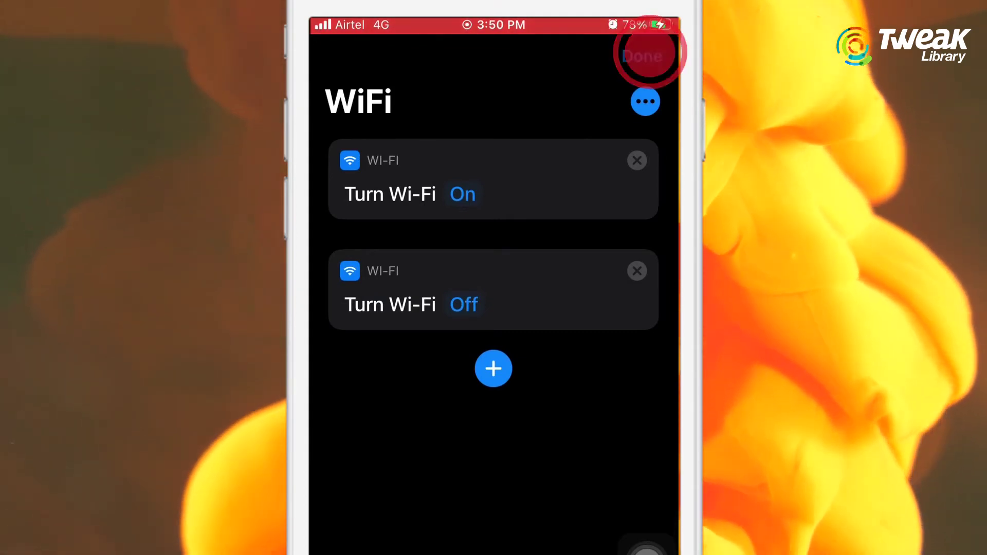
- Save WiFi, then add Choose from Menu with options 'WiFi On' and 'WiFi Off'
left_click(642, 56)
left_click(408, 181)
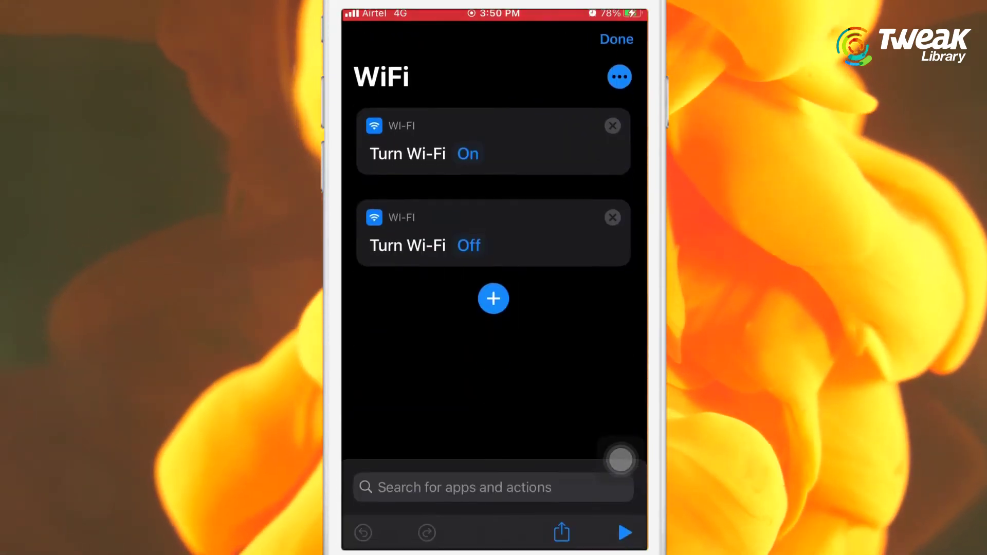
left_click(493, 301)
type("Me")
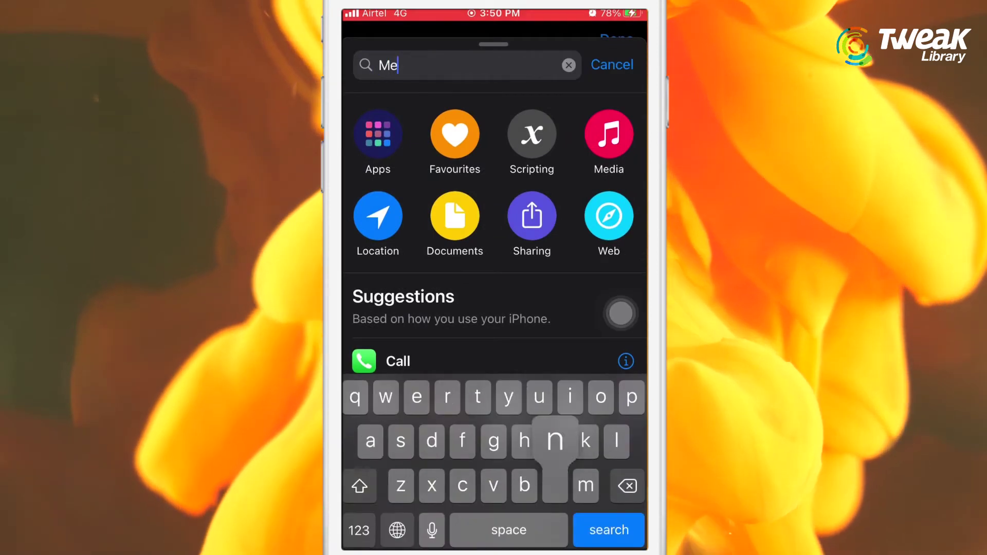
type("nu")
left_click(446, 166)
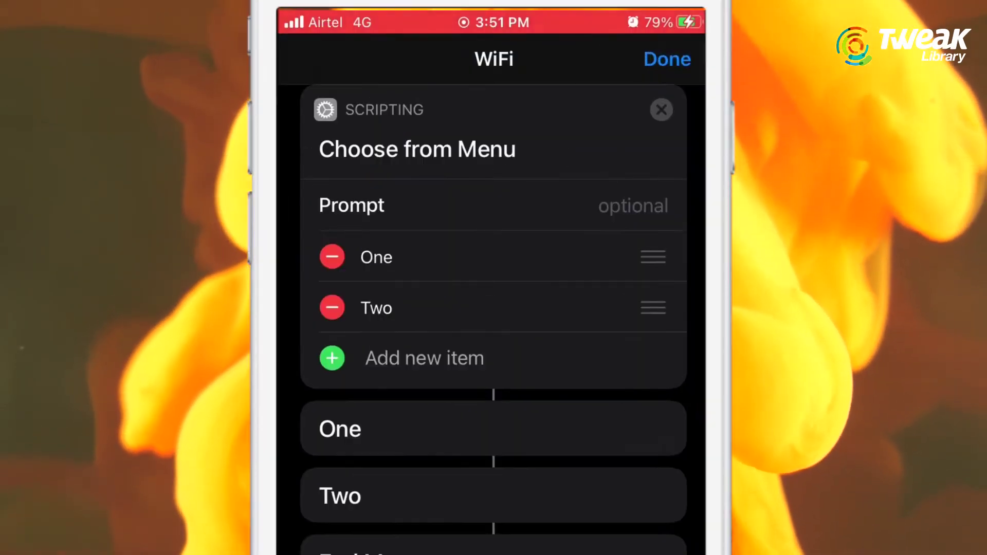
left_click(673, 444)
type("WiF")
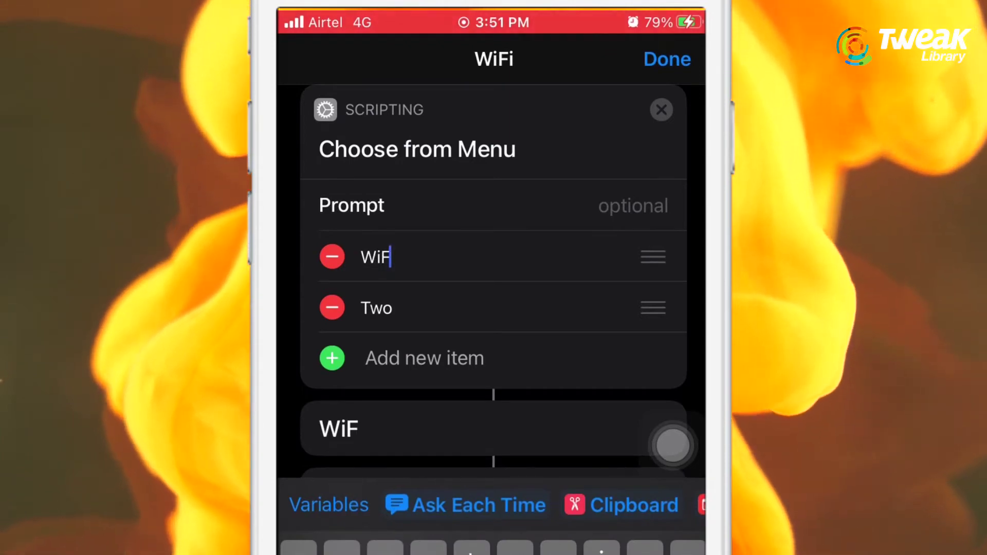
type("i On")
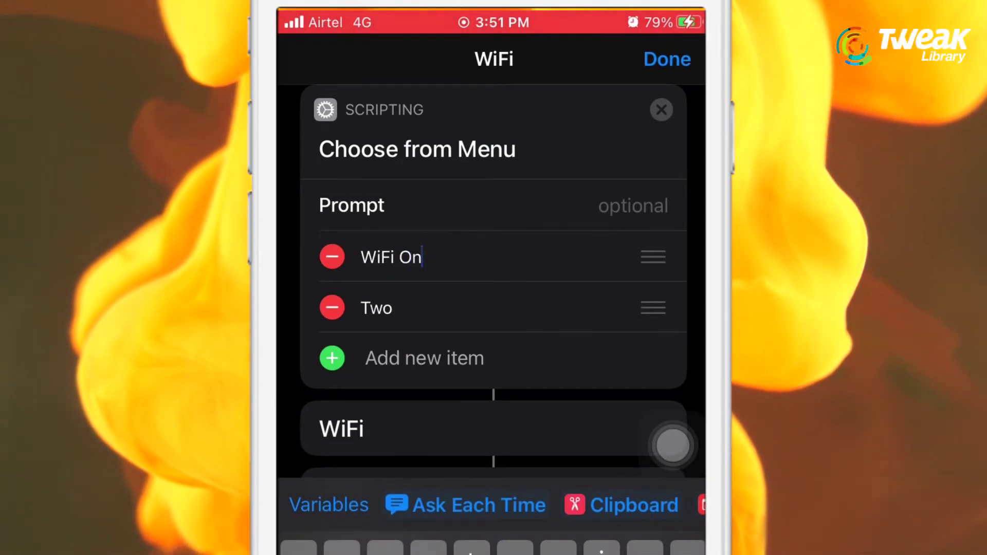
type("WiFi Off")
key("Return")
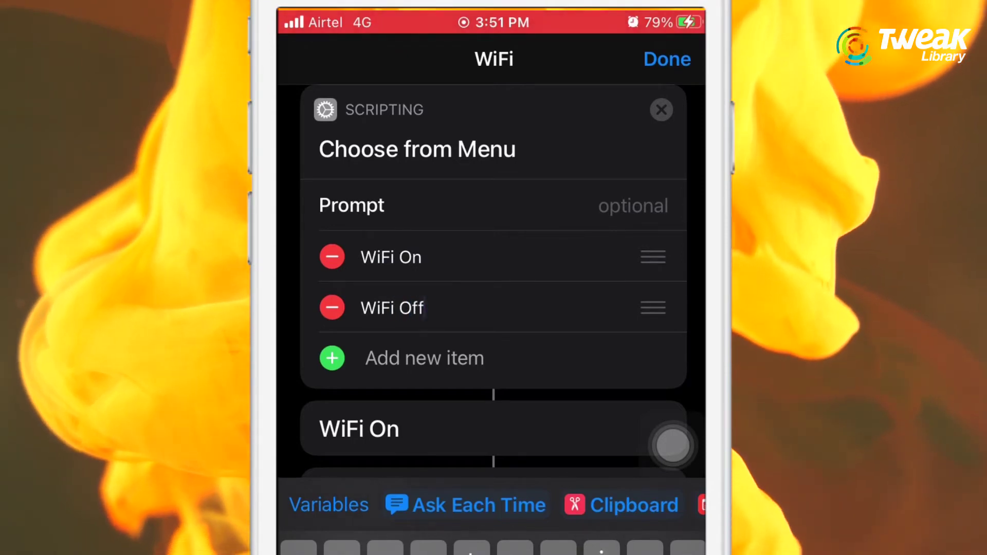
scroll(494, 309, "down", 3)
scroll(494, 309, "up", 2)
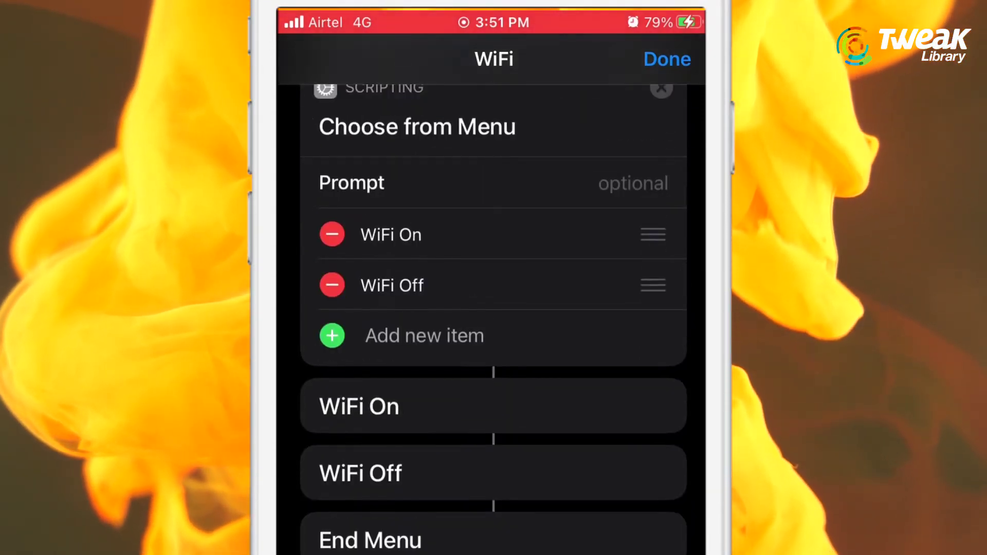
scroll(493, 309, "up", 3)
scroll(494, 309, "up", 3)
scroll(494, 309, "up", 1)
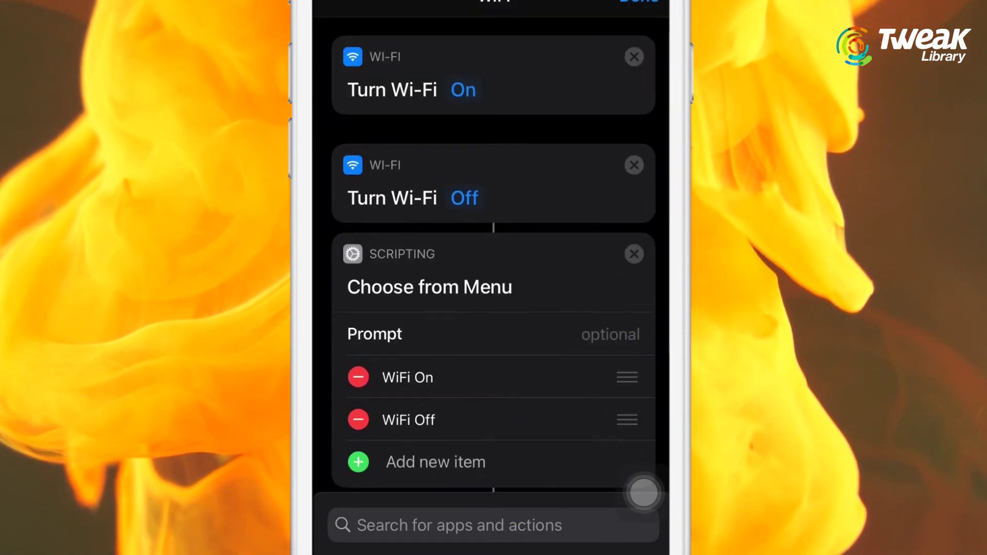
- Drag the Turn Wi-Fi On block under 'WiFi On' and Turn Wi-Fi Off under 'WiFi Off'
left_click_drag(493, 73, 494, 474)
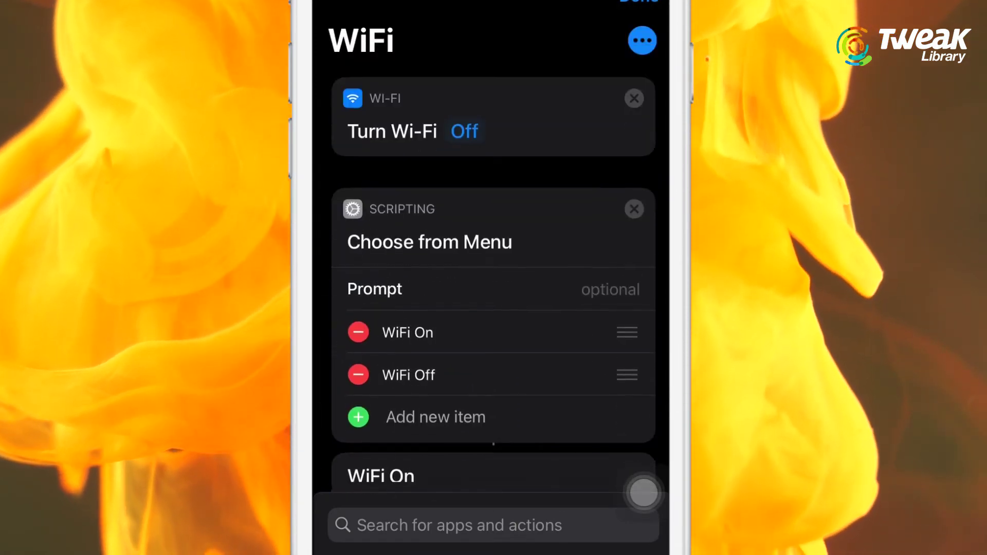
left_click_drag(494, 117, 486, 363)
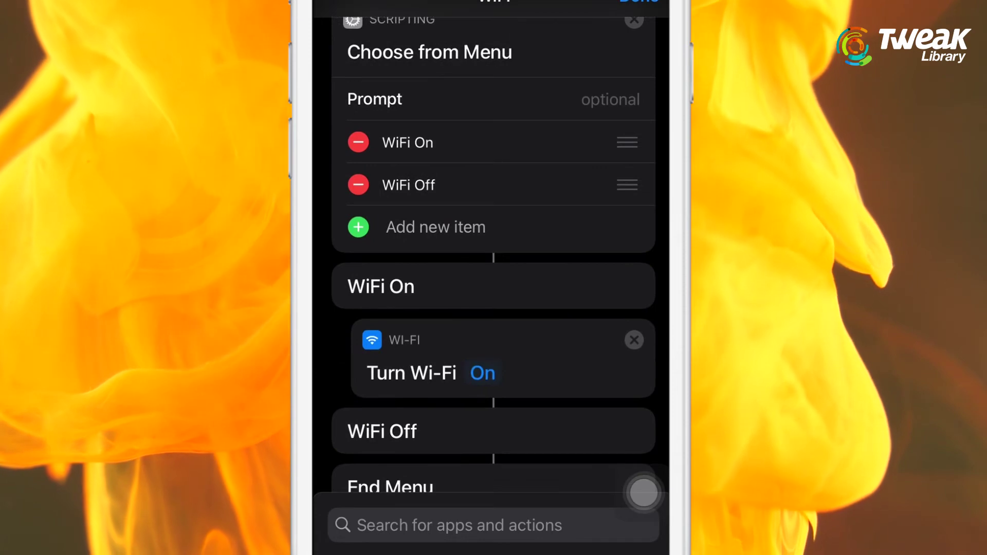
scroll(494, 309, "up", 3)
mouse_move(494, 131)
left_mouse_down()
mouse_move(494, 478)
mouse_move(478, 428)
left_mouse_up()
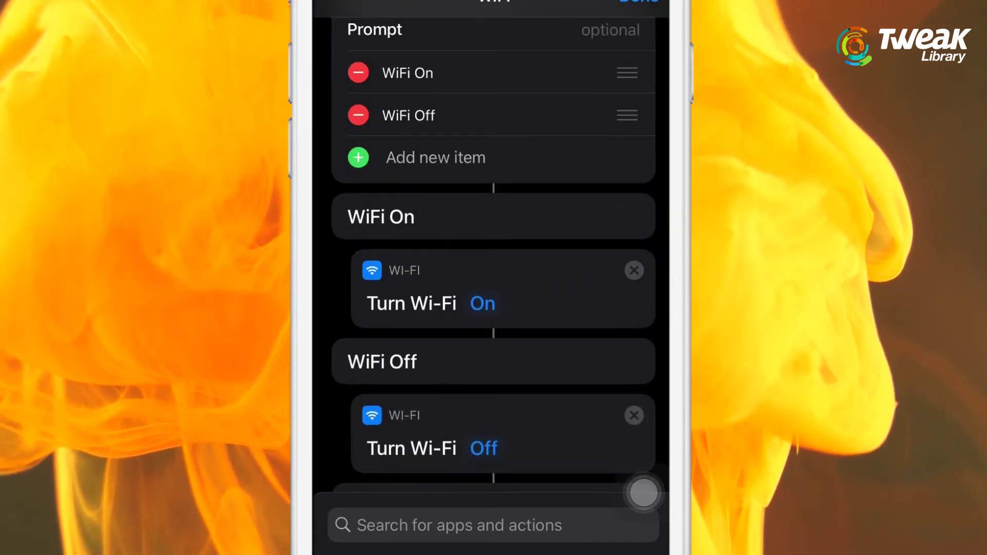